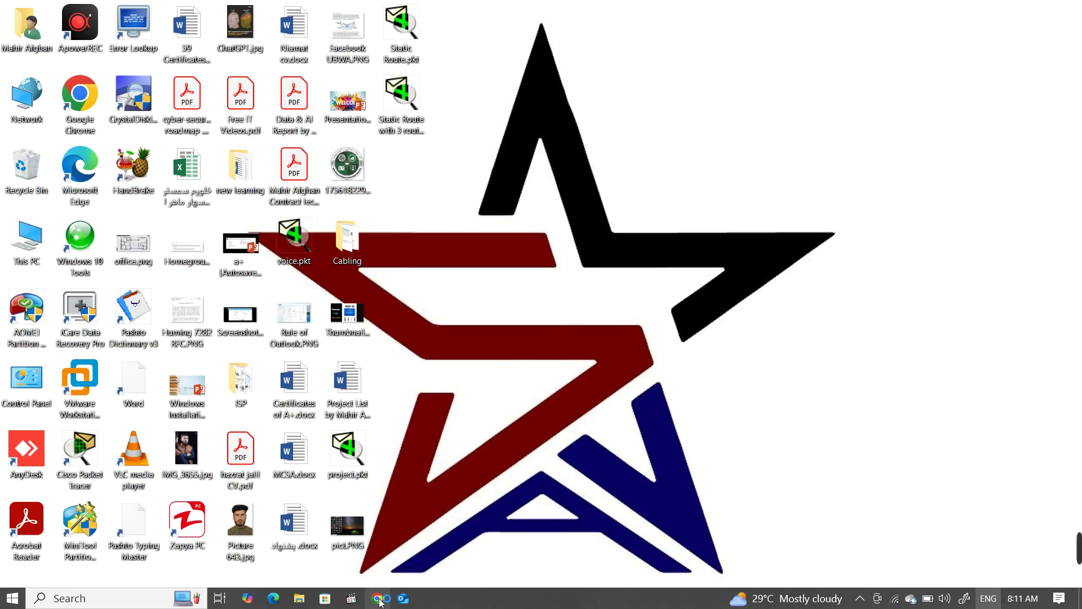
# Step: Open Google Chrome, search for "google" and go to the google.com home page from the results
pyautogui.click(378, 598)
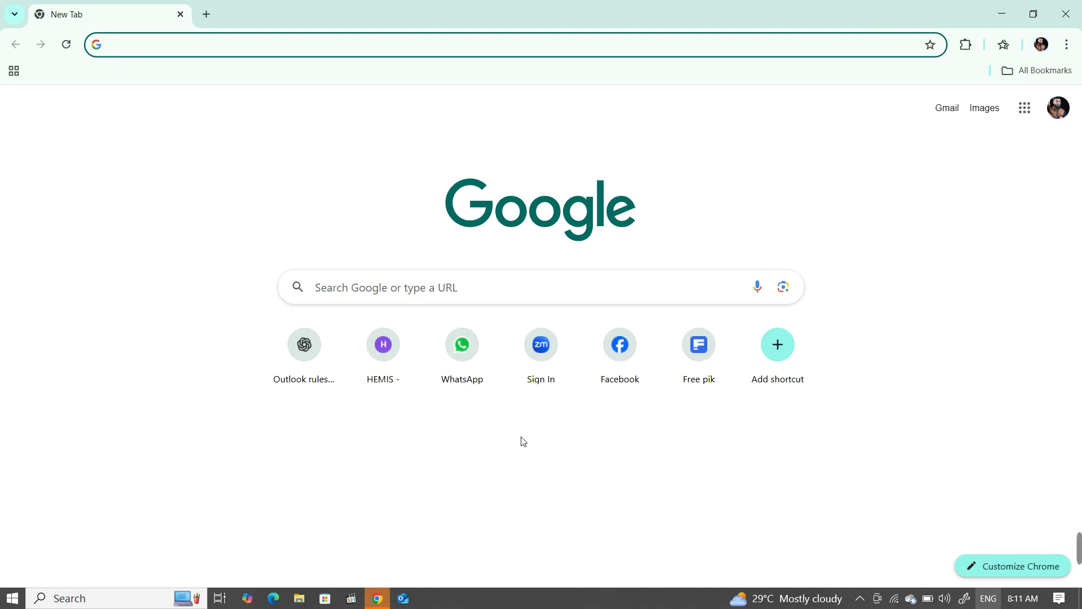
pyautogui.click(499, 292)
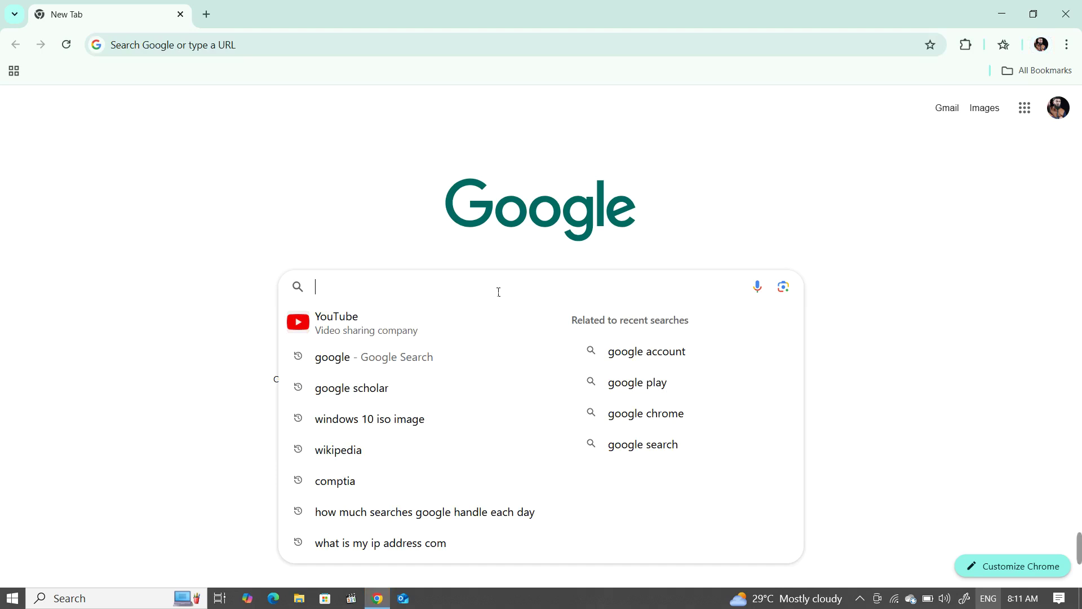
pyautogui.write('google')
pyautogui.press('Return')
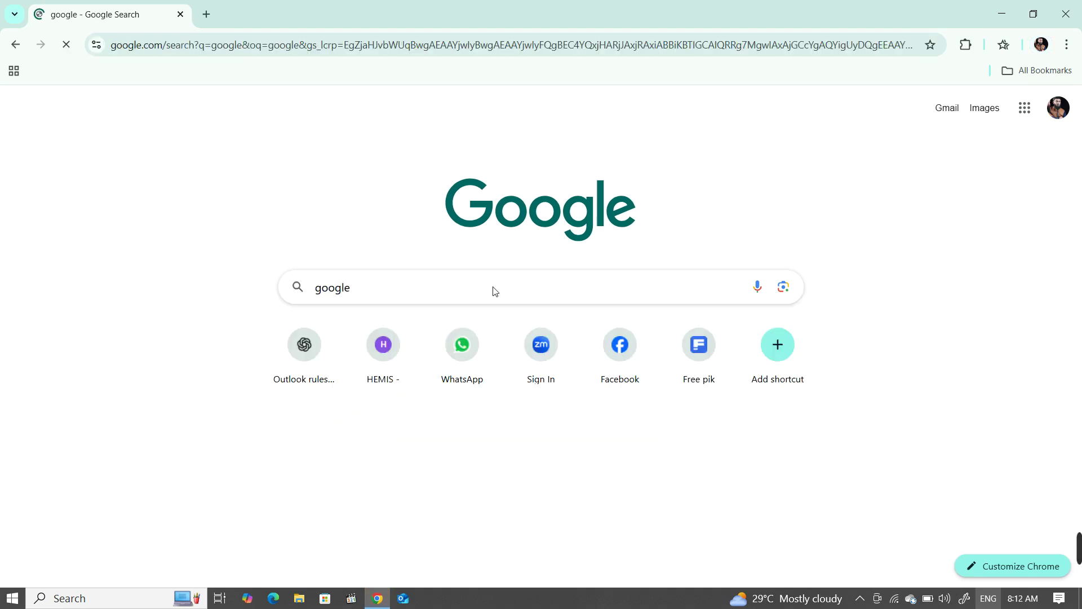
pyautogui.click(169, 241)
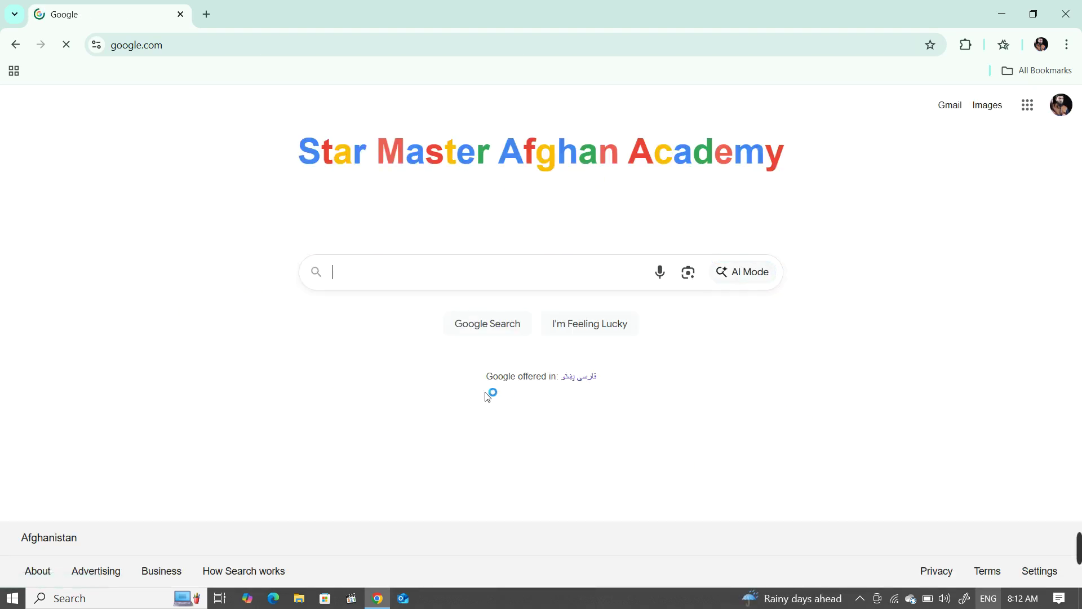
# Step: Search Google for "MCSE" and look over the English results page
pyautogui.click(565, 280)
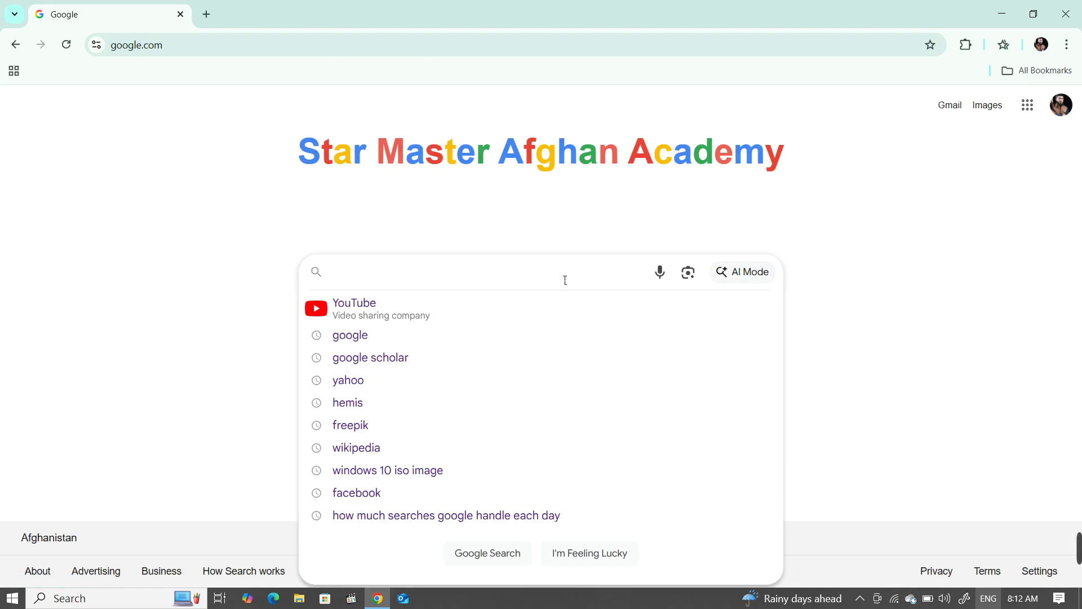
pyautogui.write('MCSE')
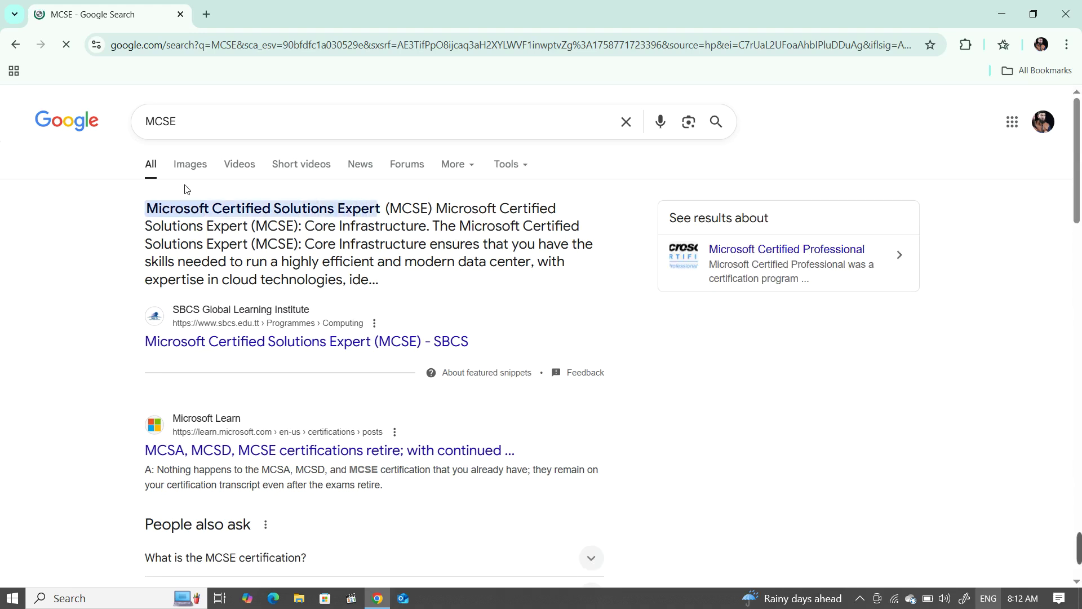
pyautogui.scroll(-15, 249, 375)
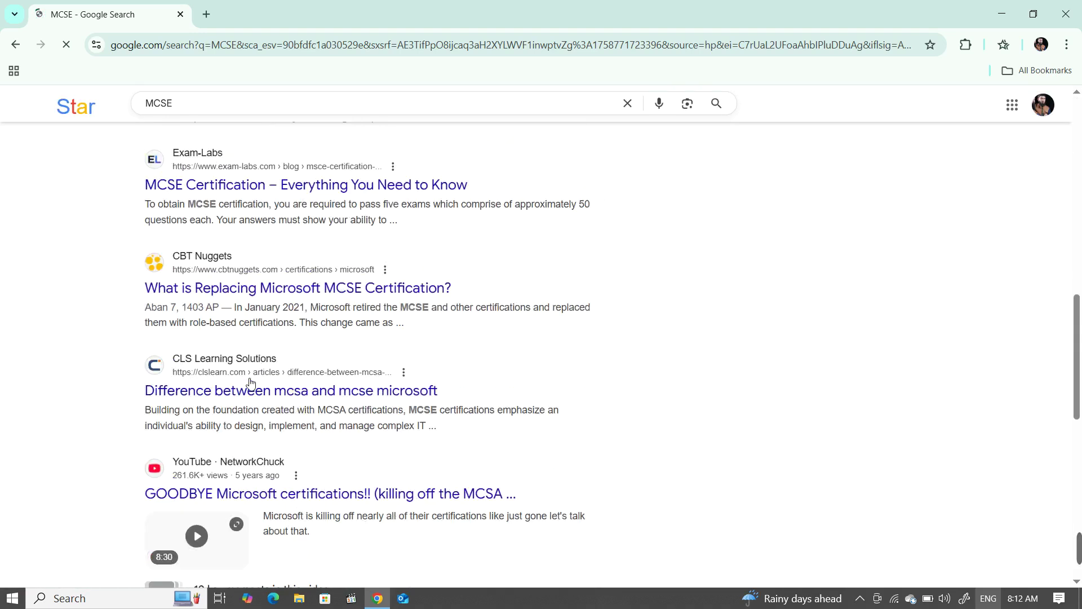
pyautogui.scroll(15, 252, 383)
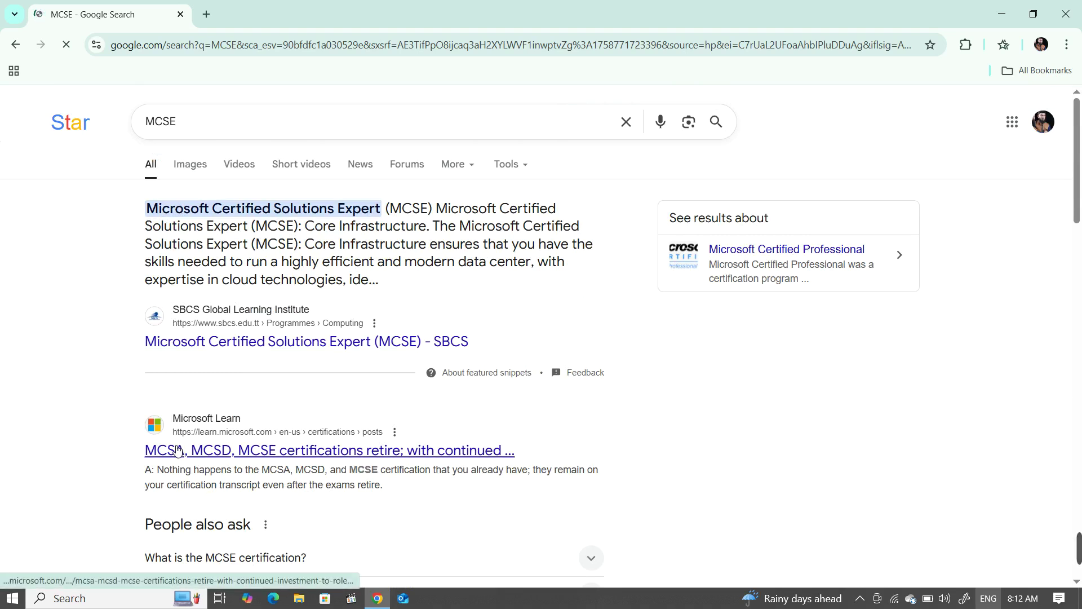
pyautogui.scroll(-15, 172, 476)
pyautogui.scroll(15, 191, 446)
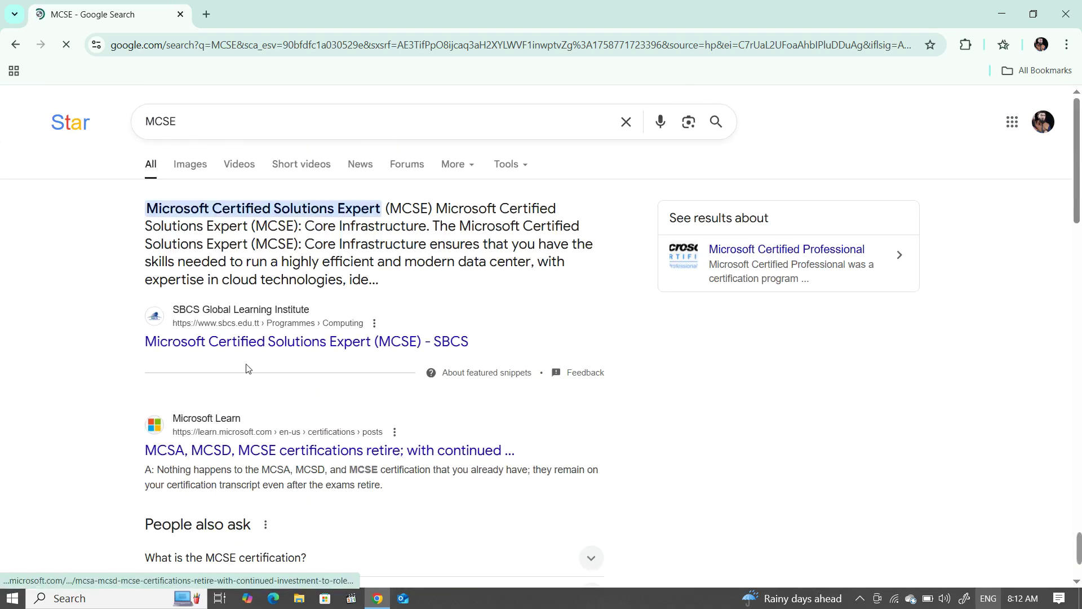
# Step: Clear the MCSE query, return to the Google home page and switch its language to Persian (فارسی)
pyautogui.click(186, 125)
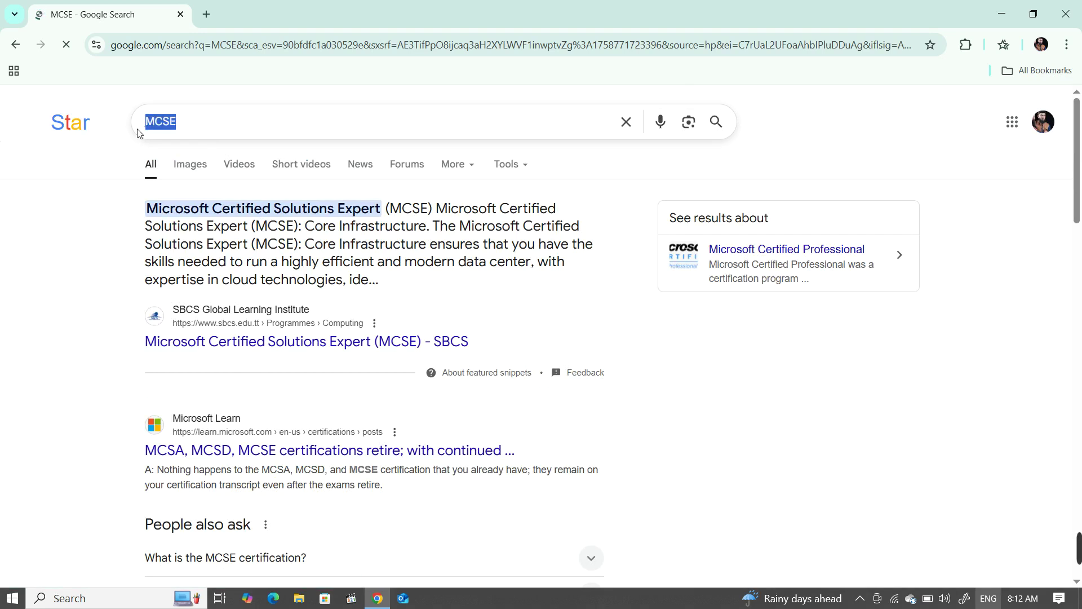
pyautogui.press('BackSpace')
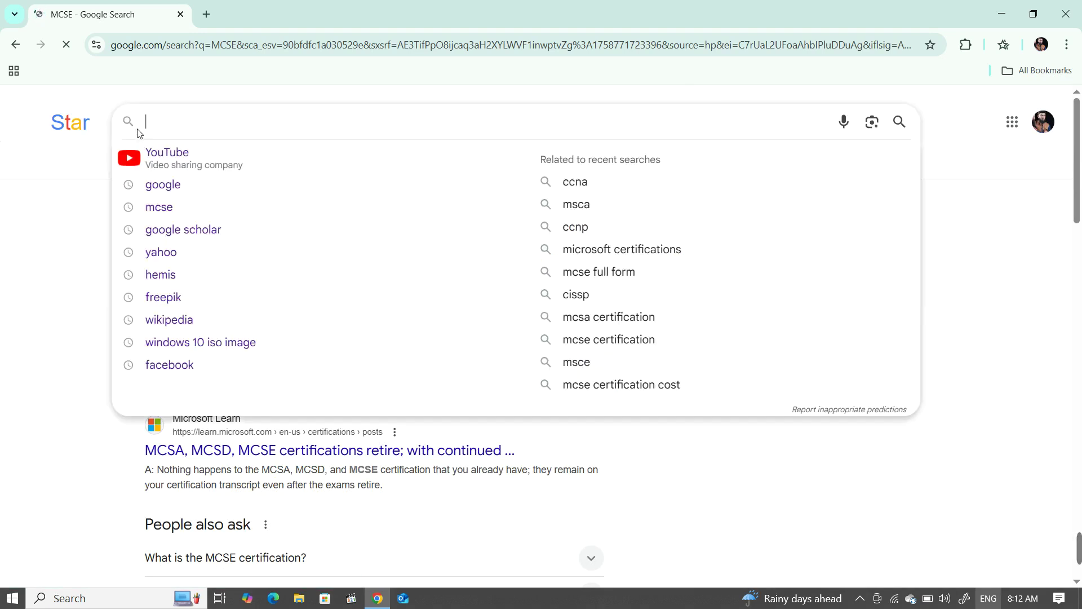
pyautogui.click(89, 236)
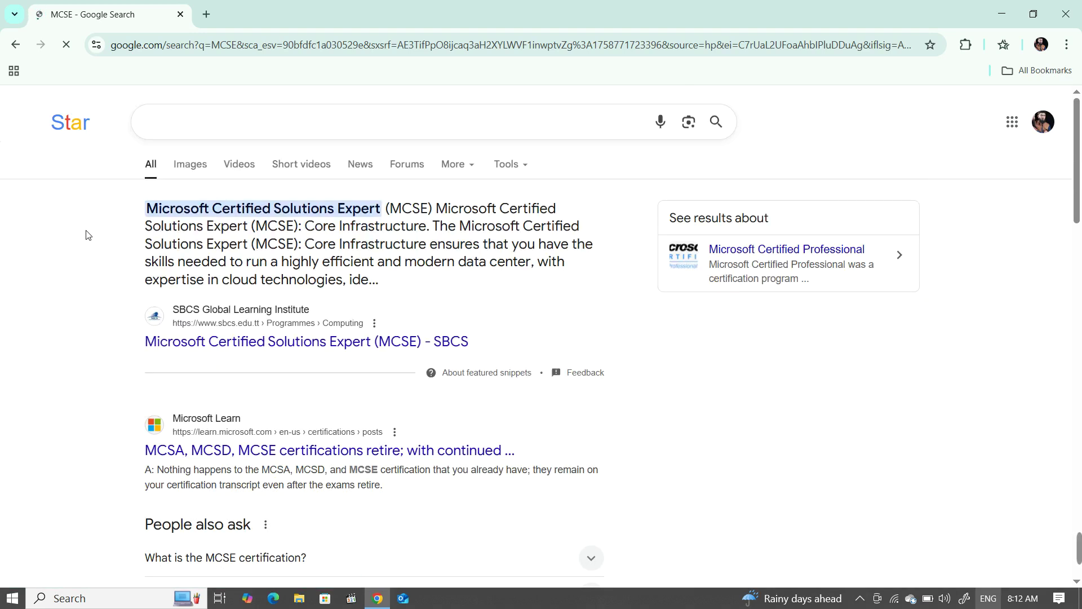
pyautogui.click(15, 44)
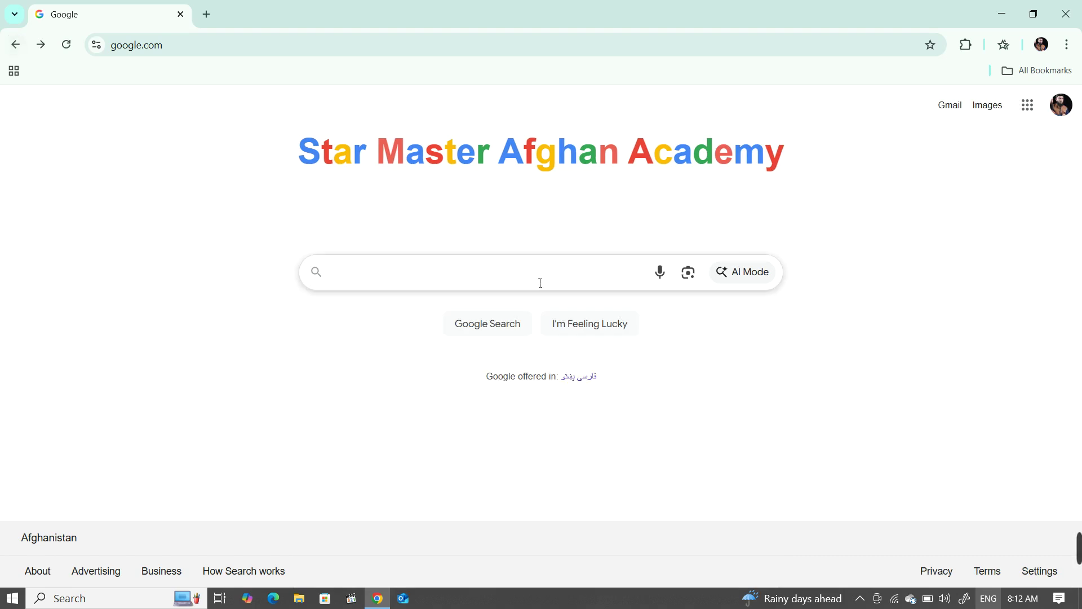
pyautogui.click(590, 380)
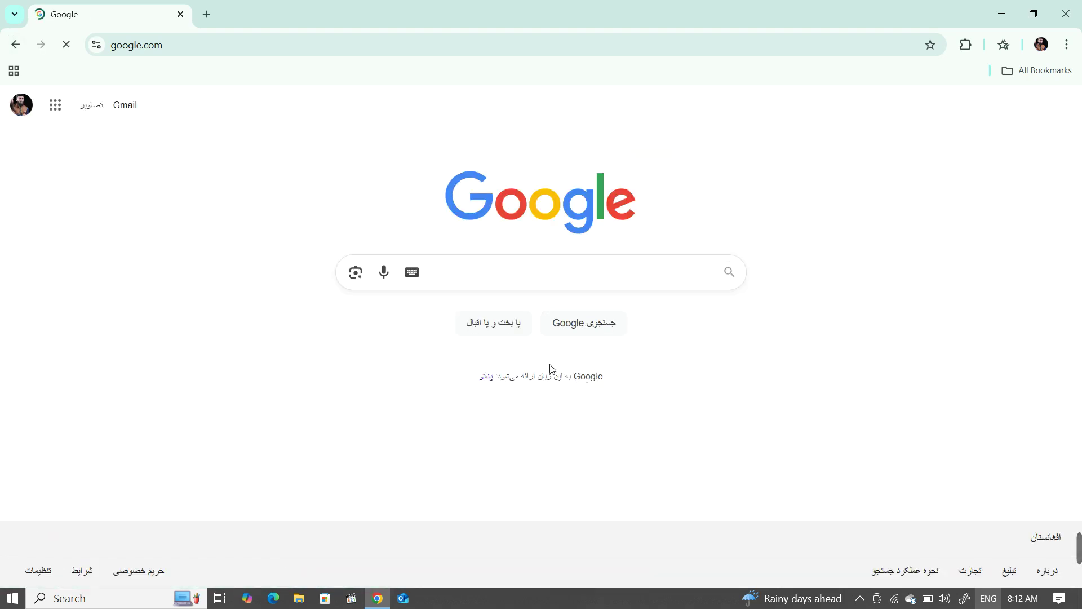
pyautogui.click(649, 284)
pyautogui.write('kj')
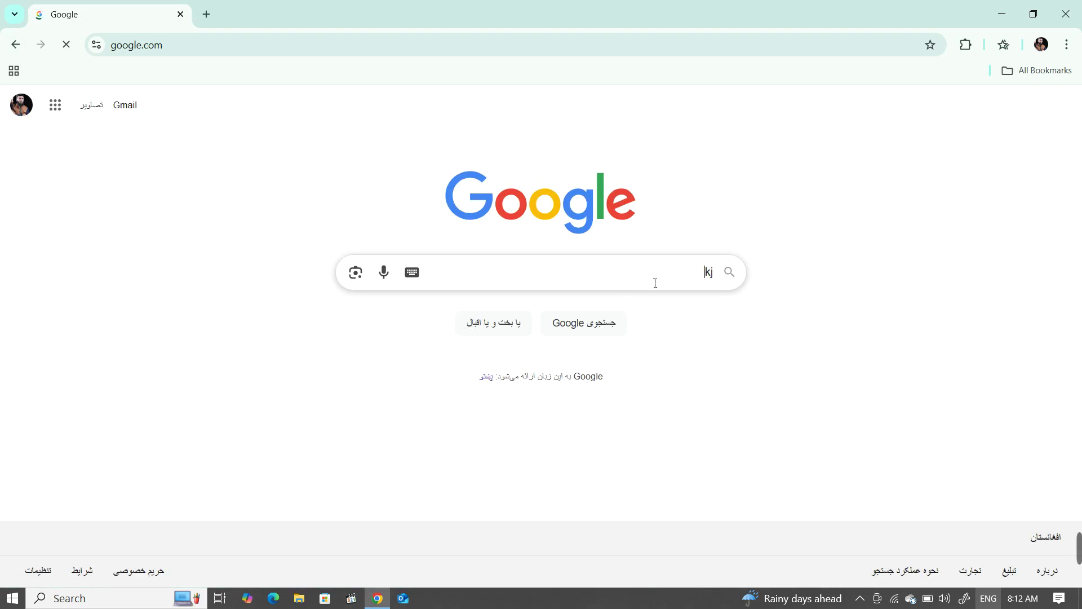
pyautogui.write('kja')
pyautogui.press('BackSpace')
pyautogui.press('BackSpace')
pyautogui.press('BackSpace')
pyautogui.press('BackSpace')
pyautogui.press('BackSpace')
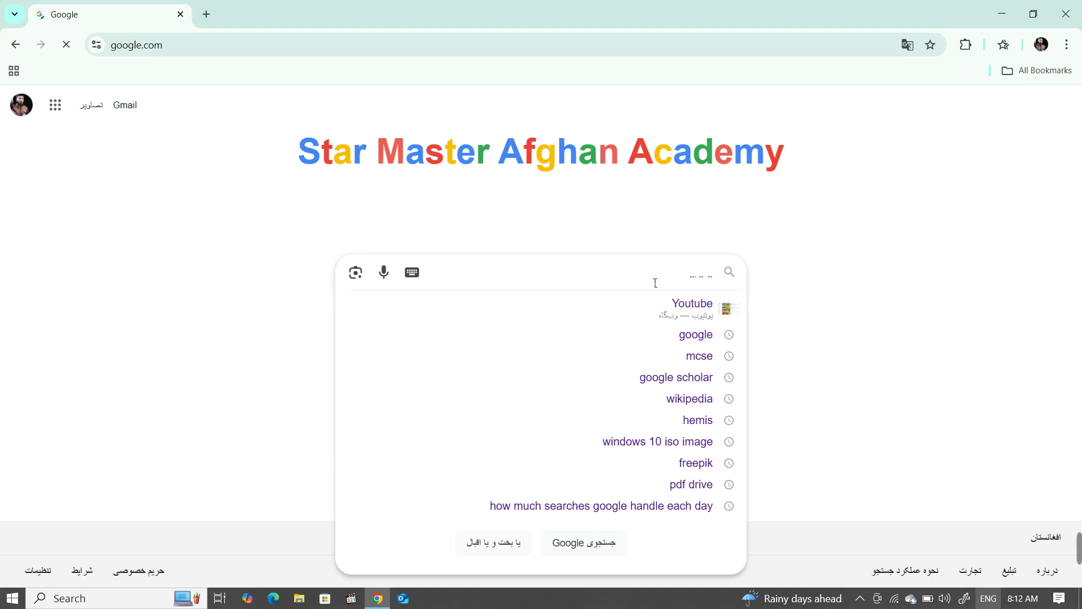
# Step: Search for "MCSE" in the Persian version of Google and look over the results page
pyautogui.write('MCSE')
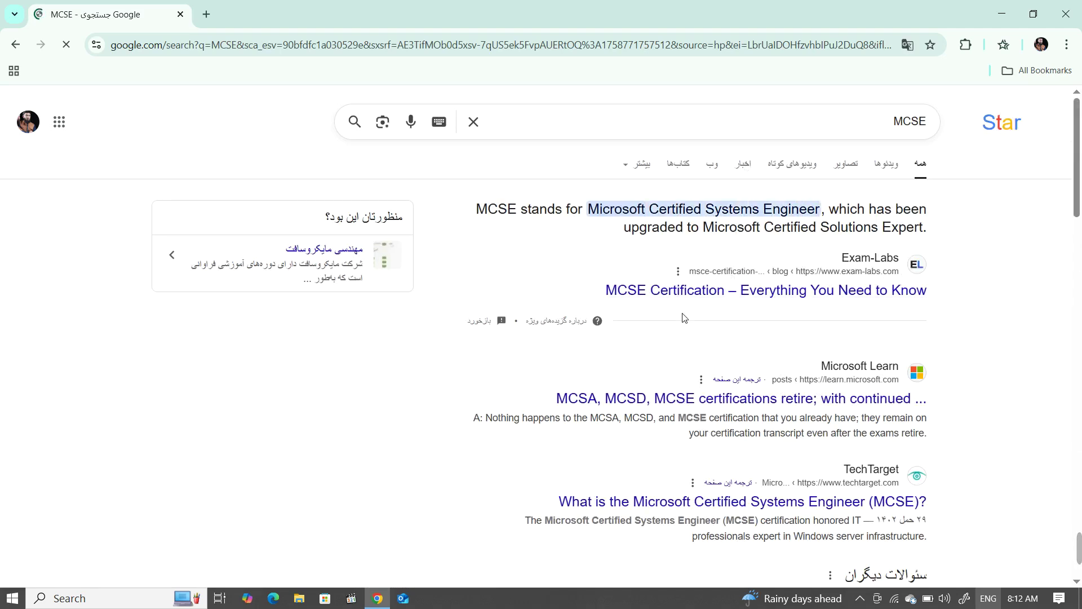
pyautogui.scroll(-10, 722, 404)
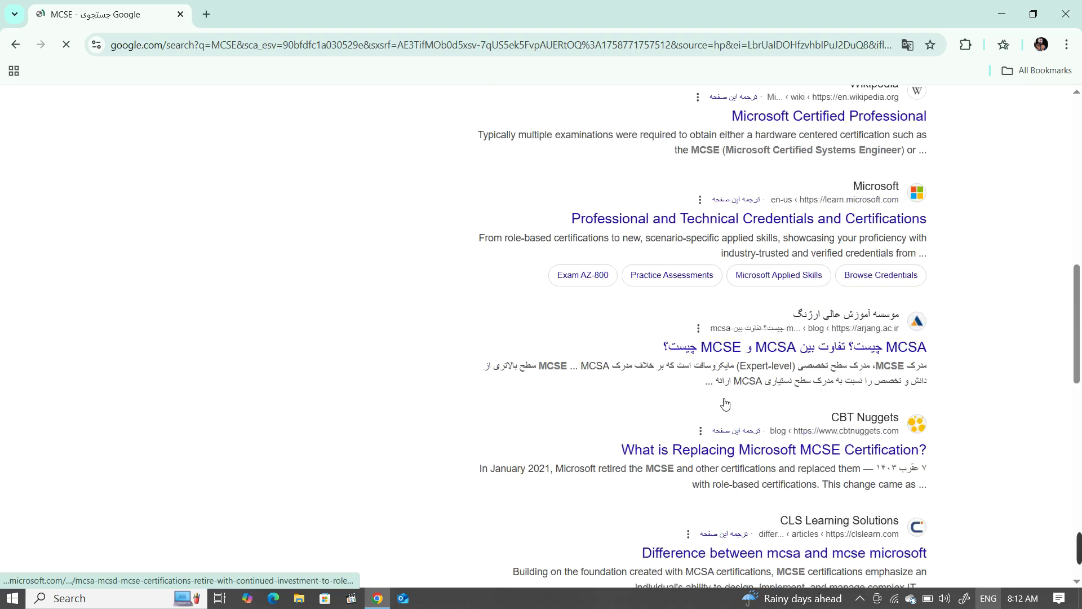
pyautogui.scroll(10, 721, 404)
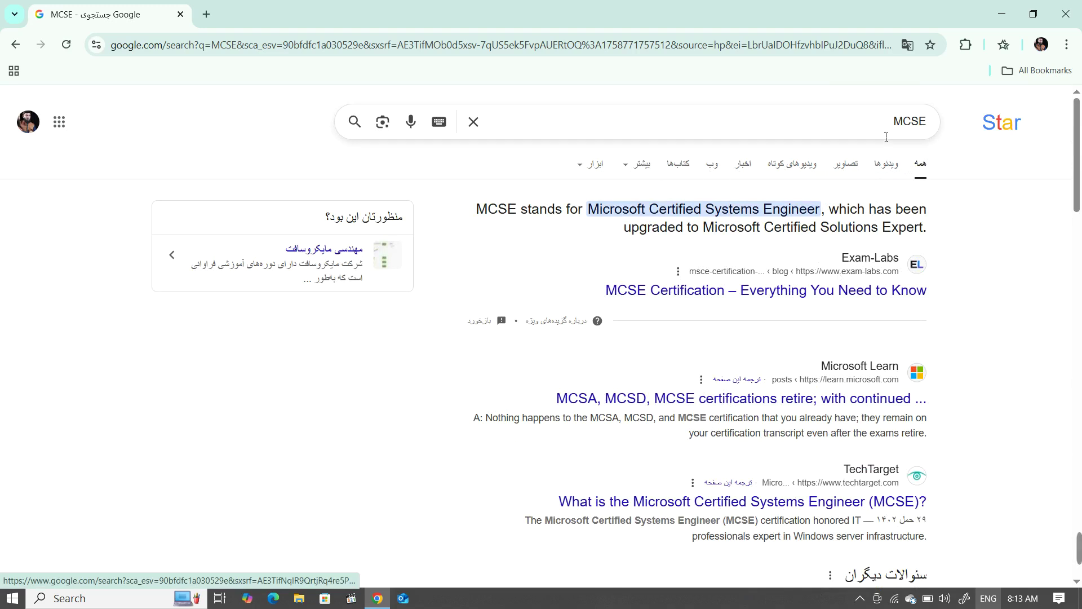
# Step: Go back from the Persian results to the Google home page and switch its language to Pashto (پښتو)
pyautogui.moveTo(890, 130); pyautogui.dragTo(903, 130)
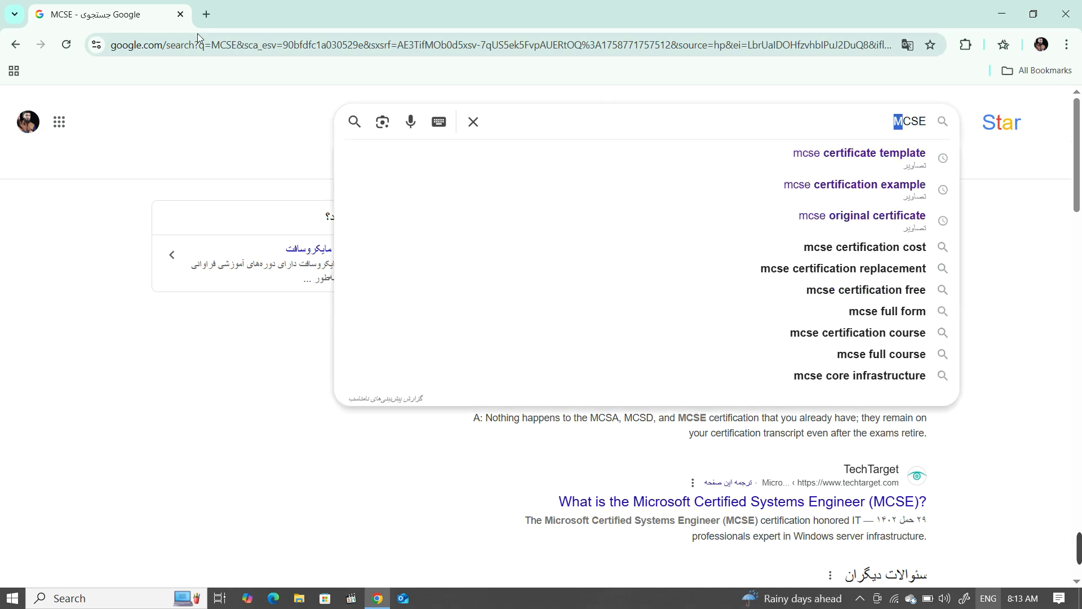
pyautogui.click(14, 45)
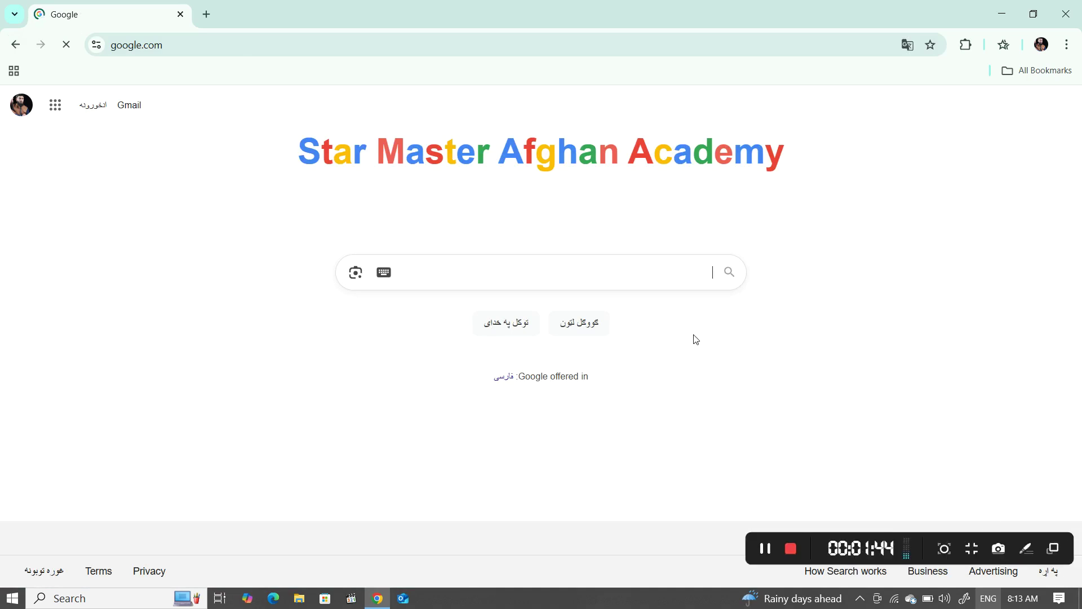
# Step: Search for "MCSE" from the Pashto version of the Google home page
pyautogui.click(660, 276)
pyautogui.write('MCW')
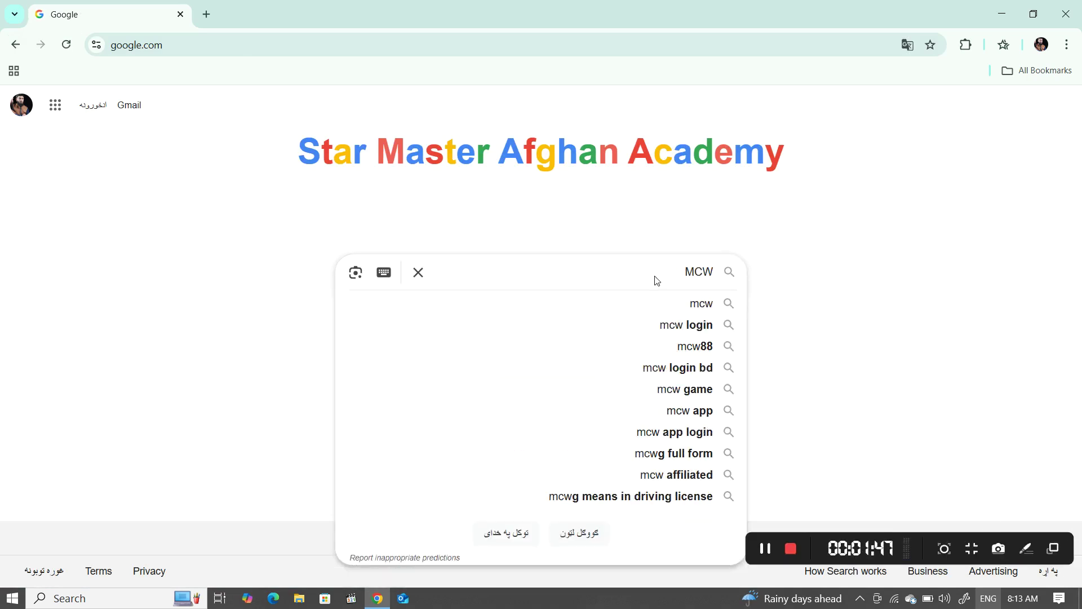
pyautogui.press('BackSpace')
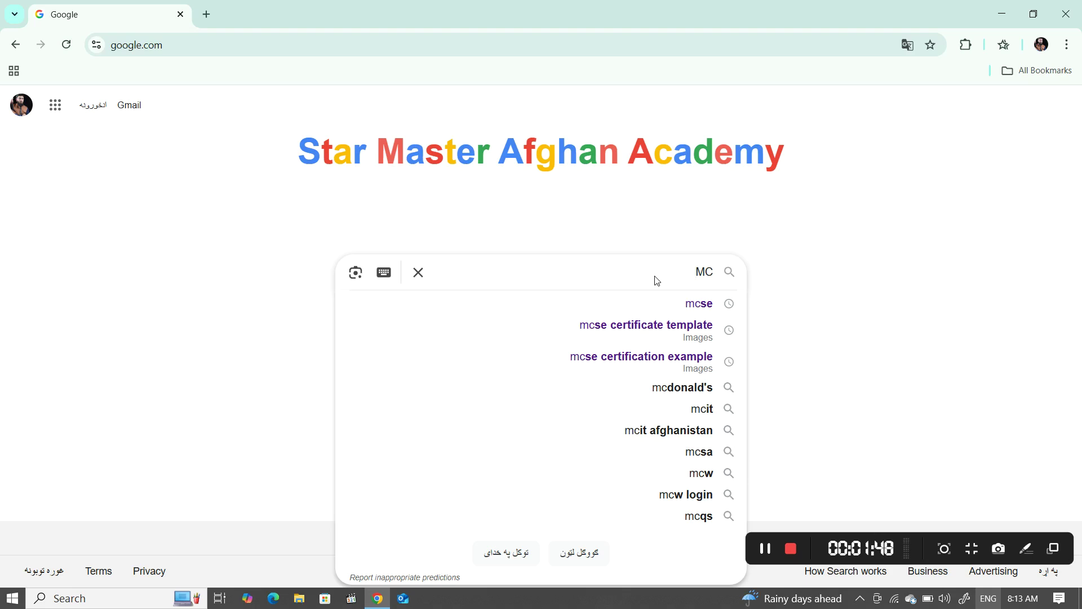
pyautogui.write('SE')
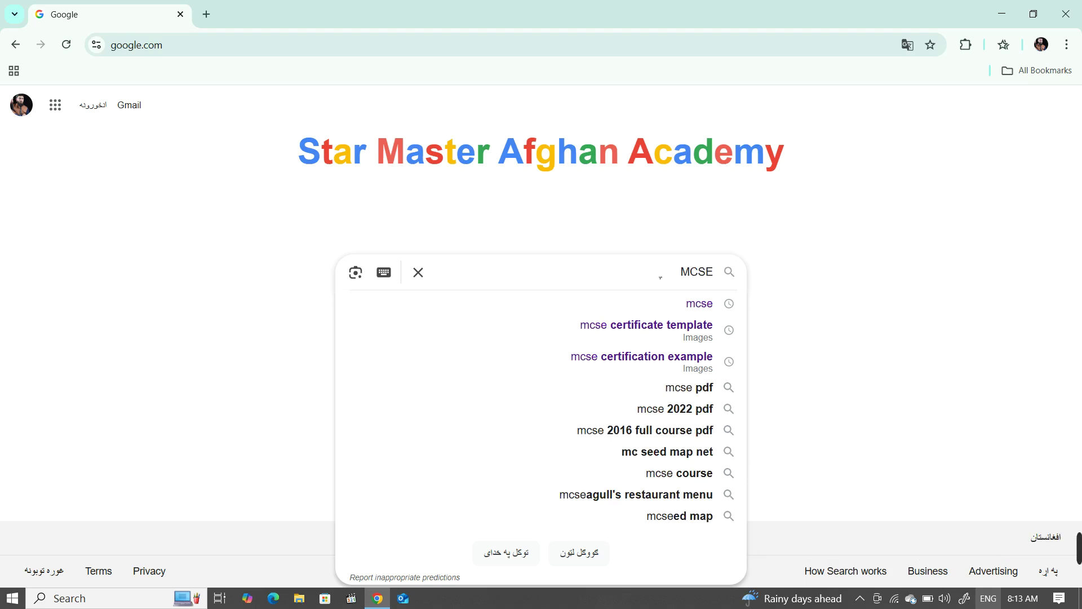
pyautogui.press('Return')
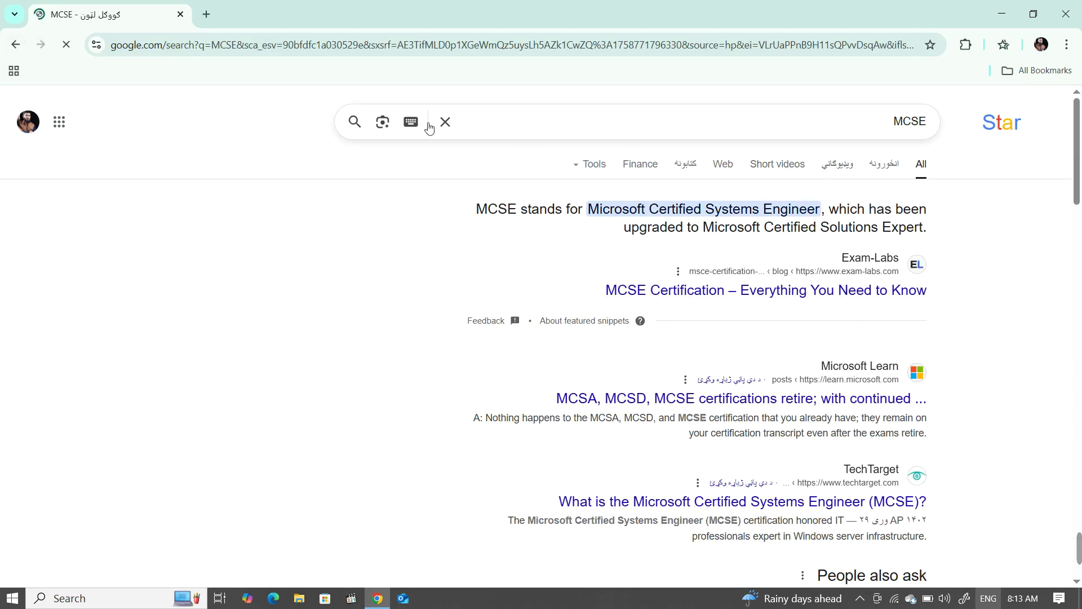
# Step: Return to the Pashto Google home page and clear the leftover MCSE text from the search box
pyautogui.click(15, 45)
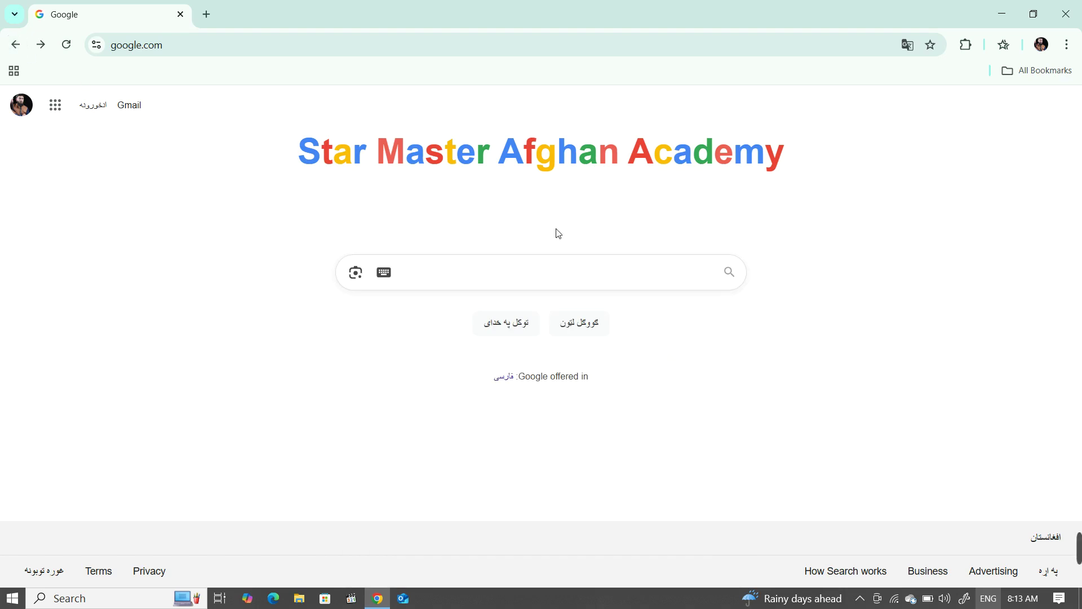
pyautogui.click(661, 284)
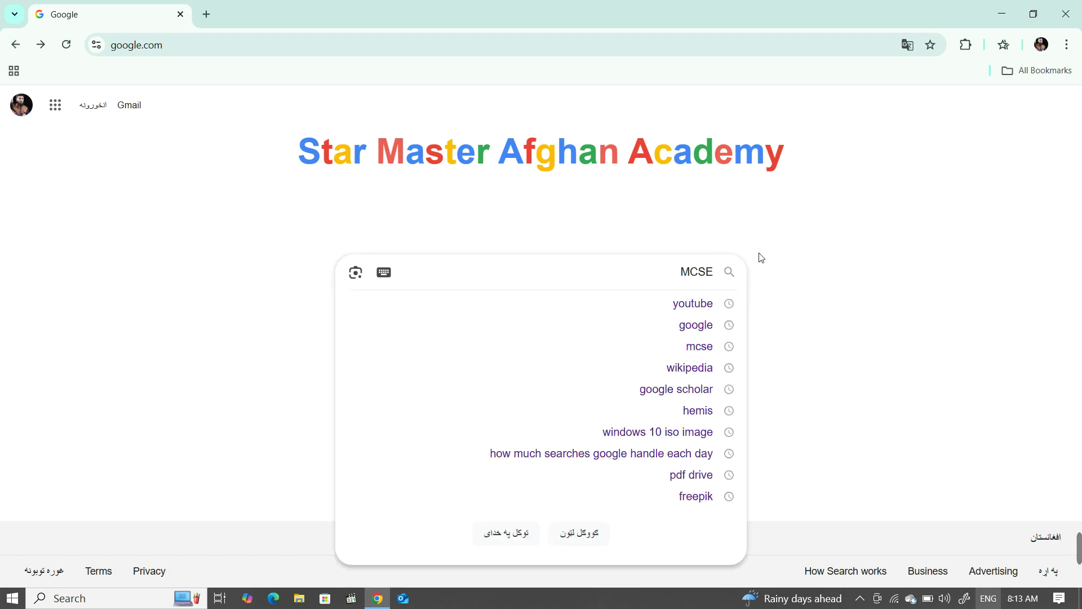
pyautogui.moveTo(676, 285); pyautogui.dragTo(721, 279)
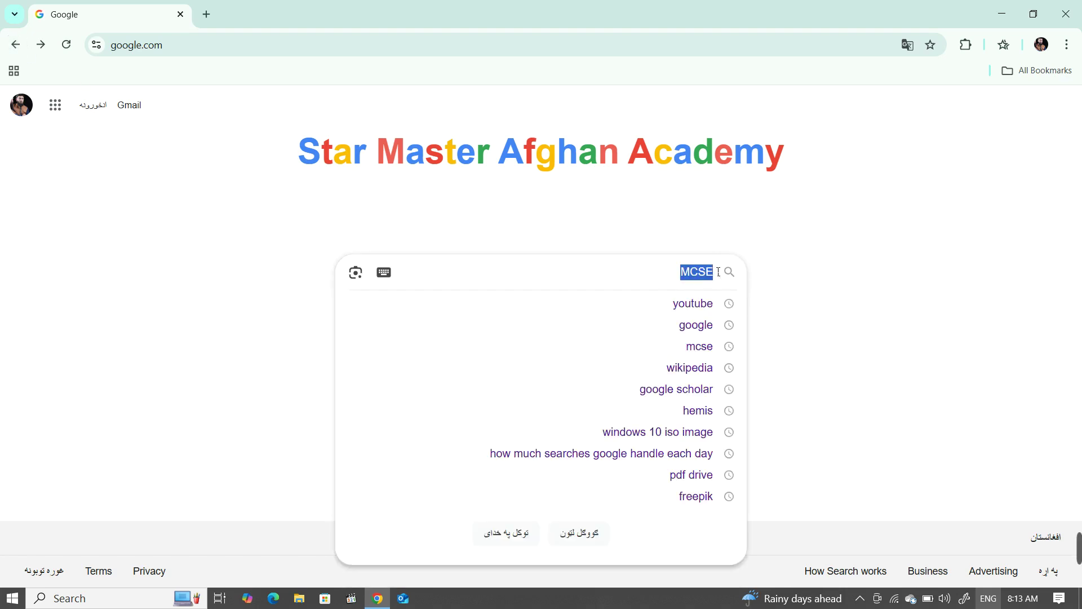
pyautogui.press('BackSpace')
pyautogui.click(816, 292)
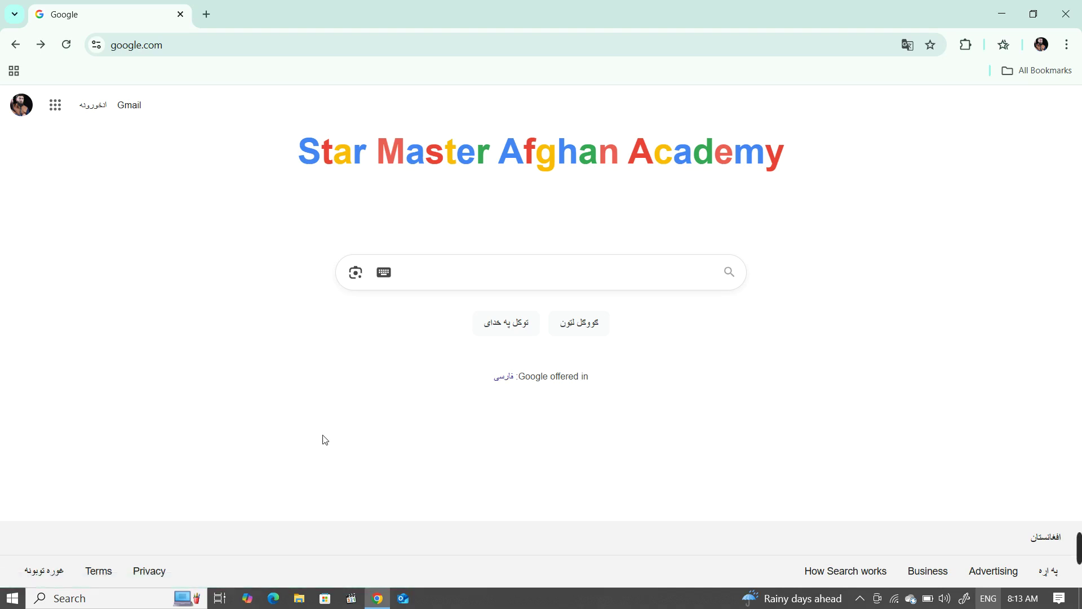
# Step: Open the Language and region options in the search settings from the Pashto Google home page
pyautogui.click(59, 576)
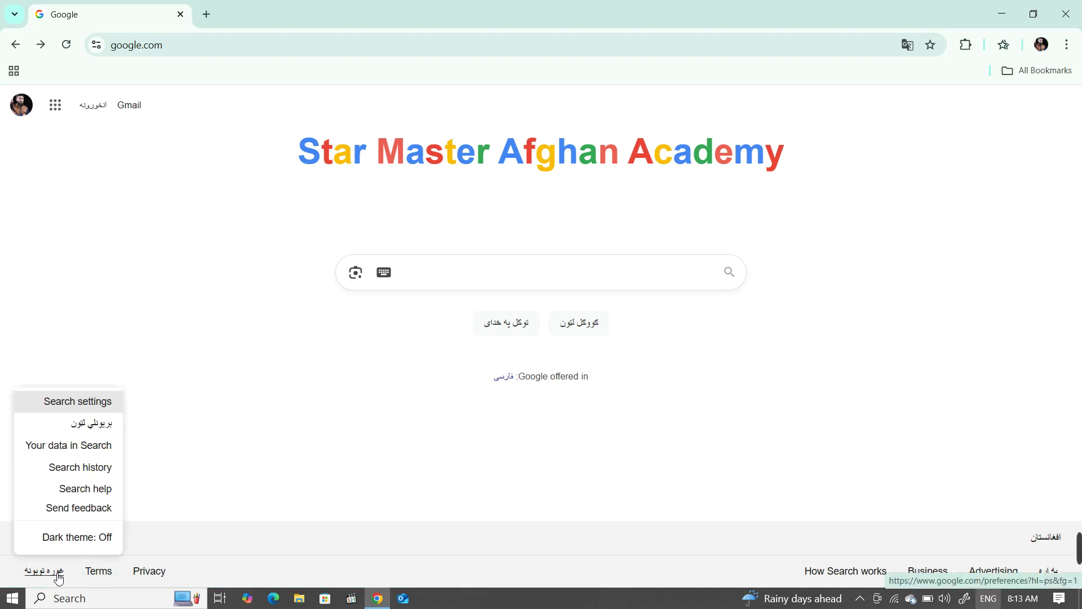
pyautogui.click(94, 407)
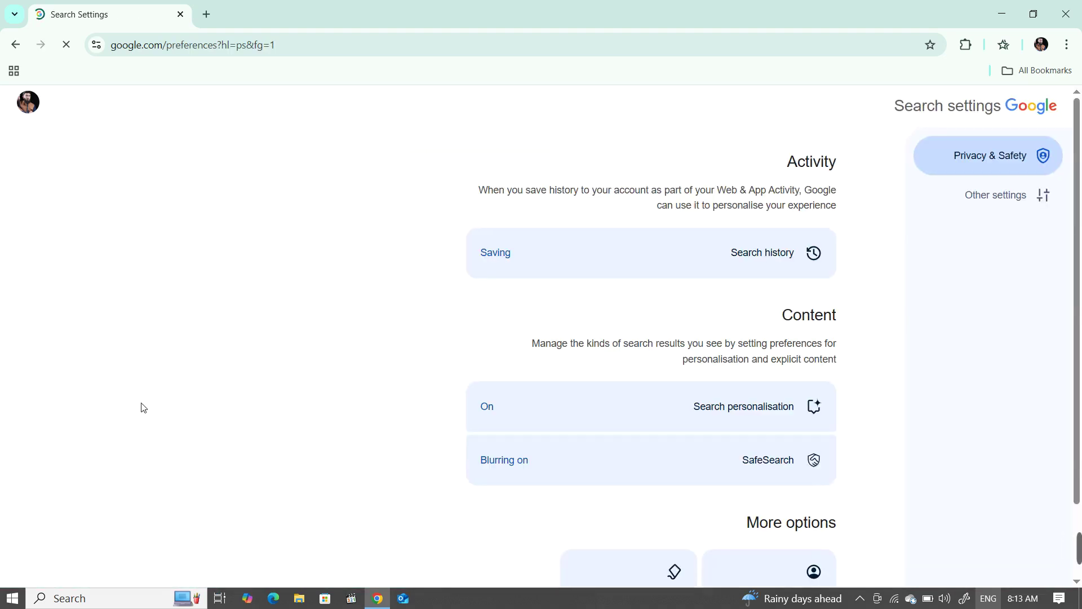
pyautogui.click(978, 204)
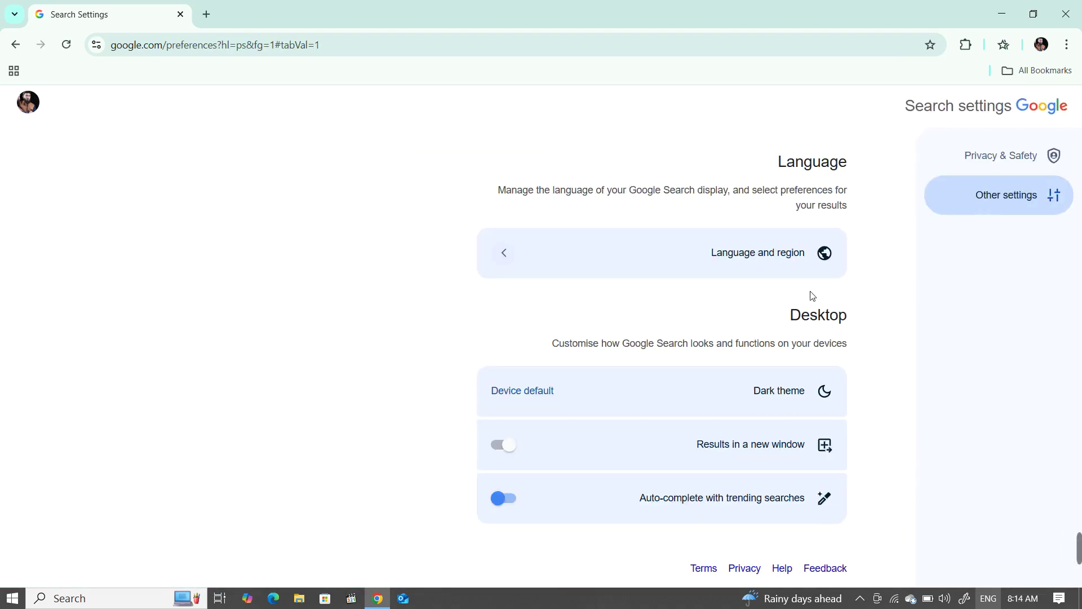
pyautogui.click(722, 261)
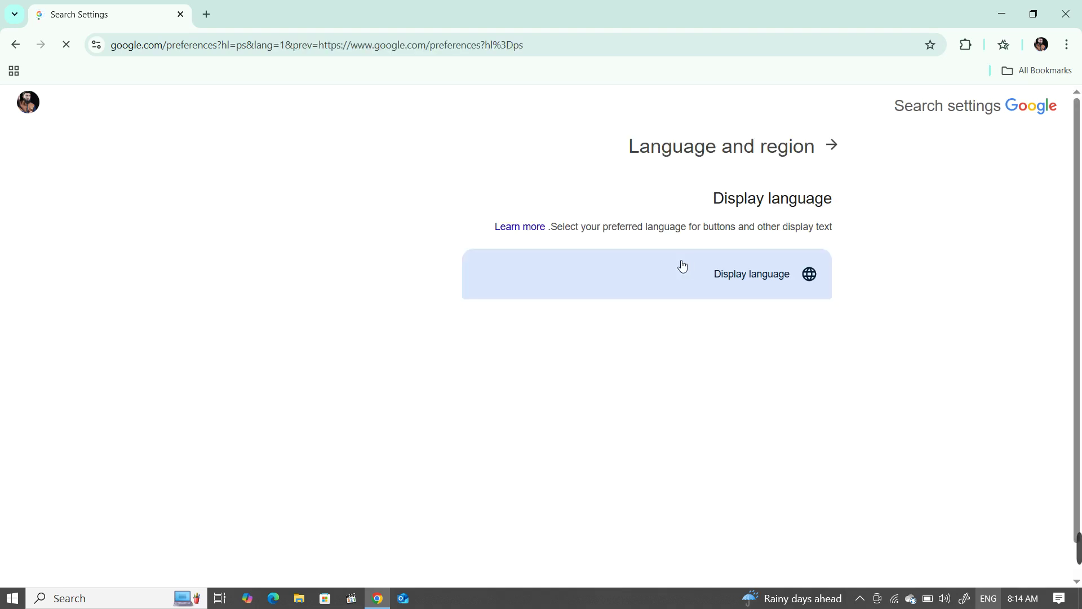
# Step: Set the Google Search display language to English and confirm the choice
pyautogui.click(742, 277)
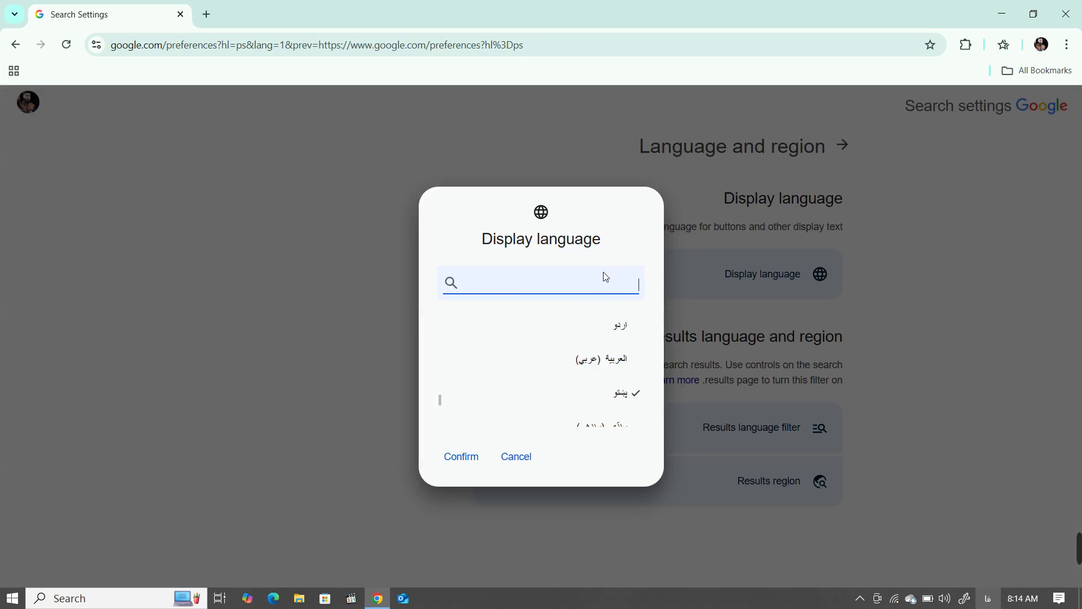
pyautogui.write('Eng')
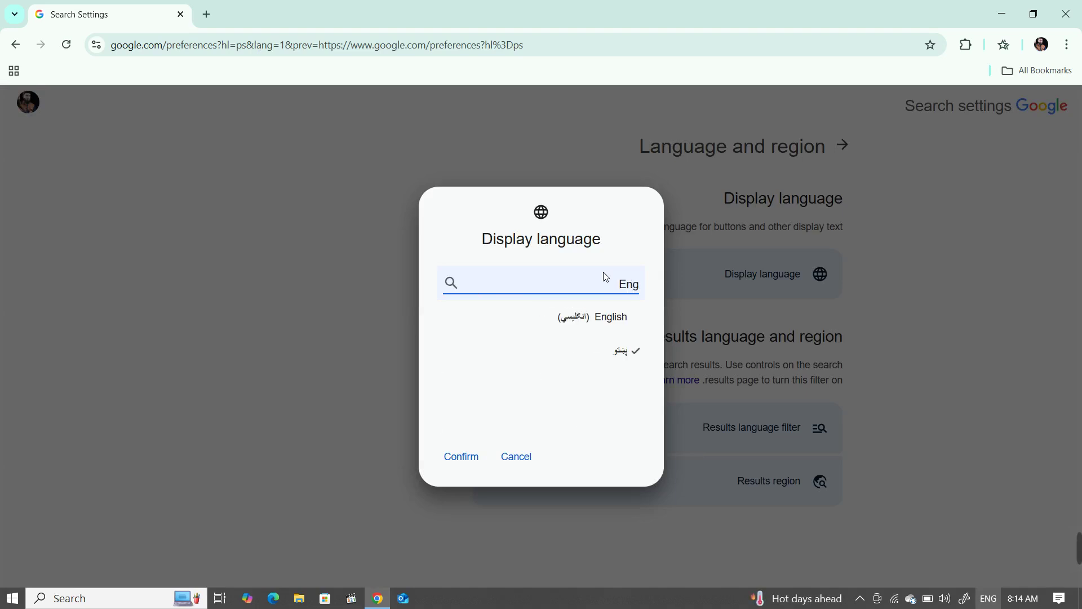
pyautogui.click(617, 316)
pyautogui.click(469, 454)
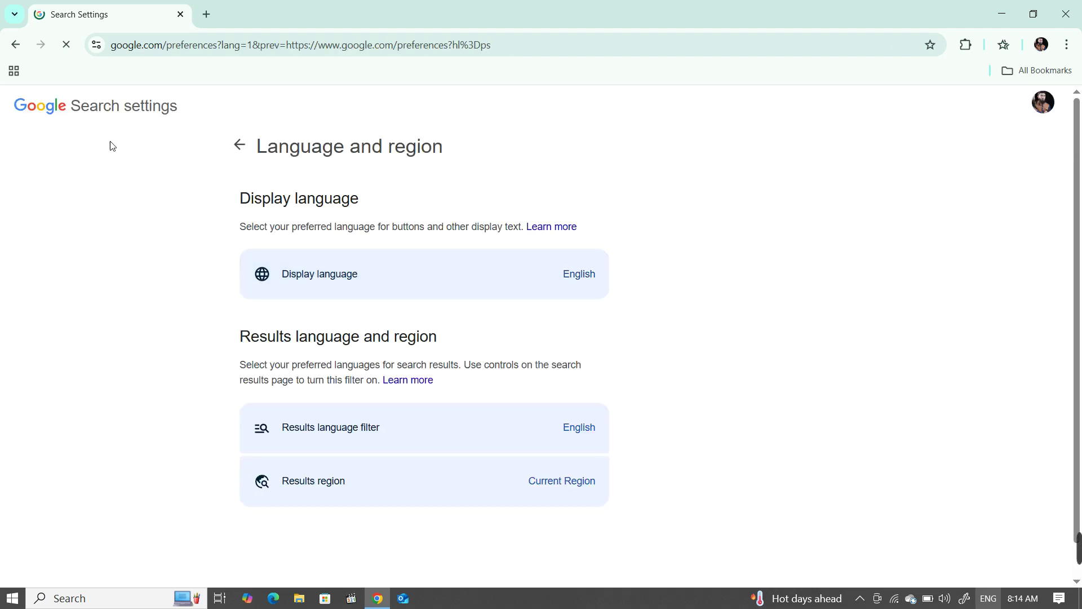
# Step: Go back from the language settings through the earlier pages to the Google home page
pyautogui.click(14, 45)
pyautogui.click(14, 44)
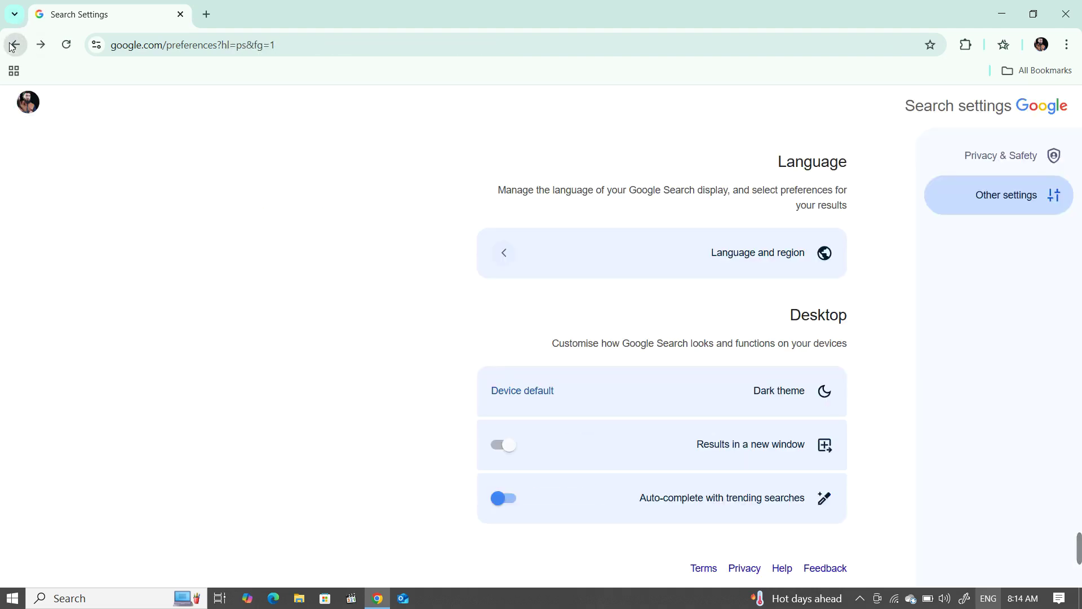
pyautogui.click(13, 45)
pyautogui.click(14, 45)
pyautogui.click(529, 272)
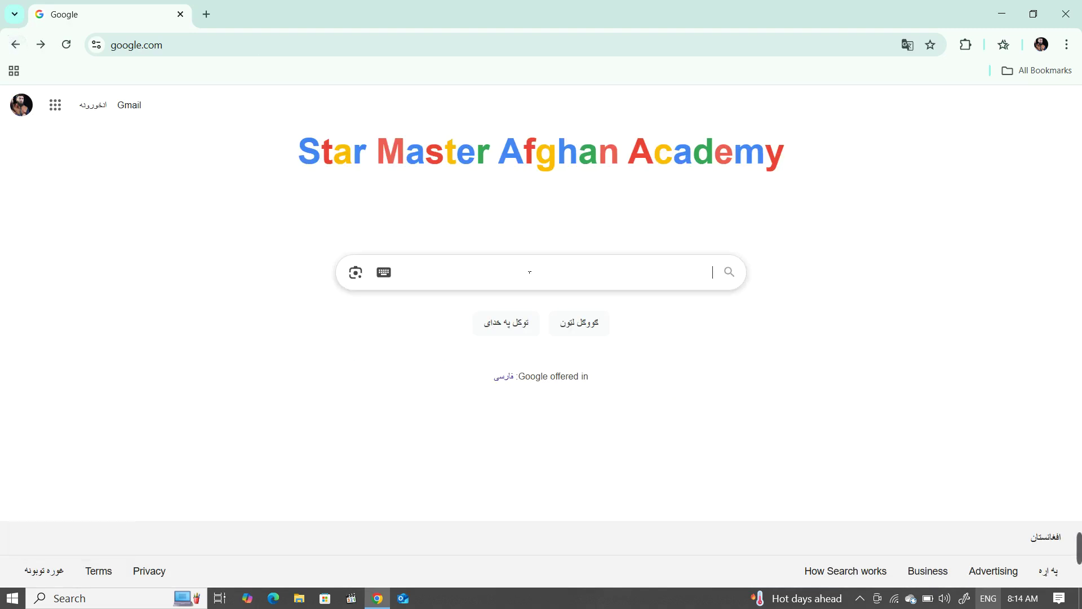
pyautogui.click(15, 45)
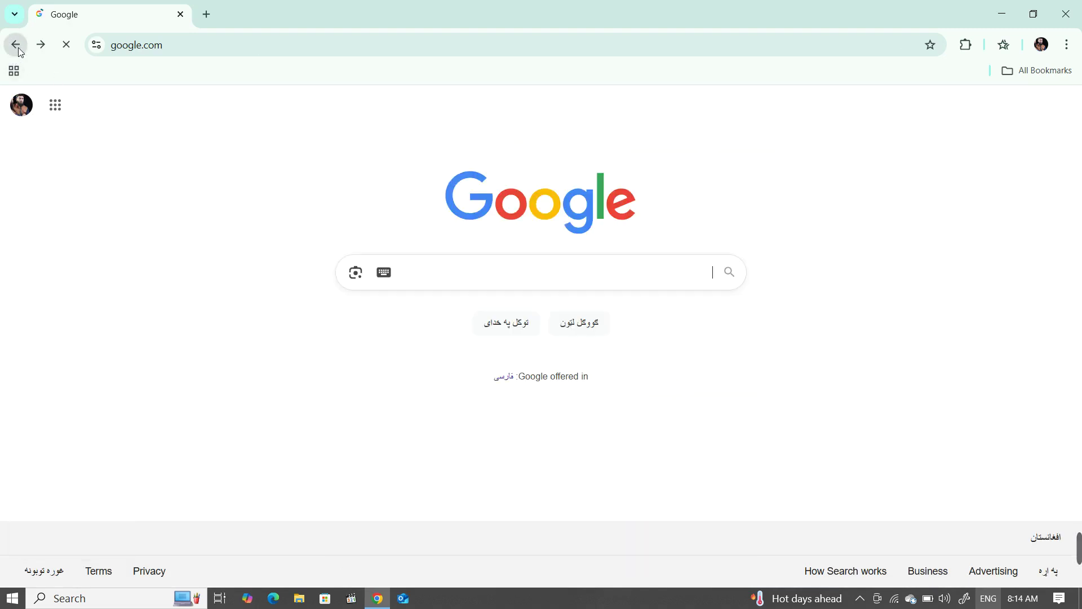
# Step: Search for "google" in a new tab and open the Google home page from the results
pyautogui.click(207, 11)
pyautogui.click(421, 277)
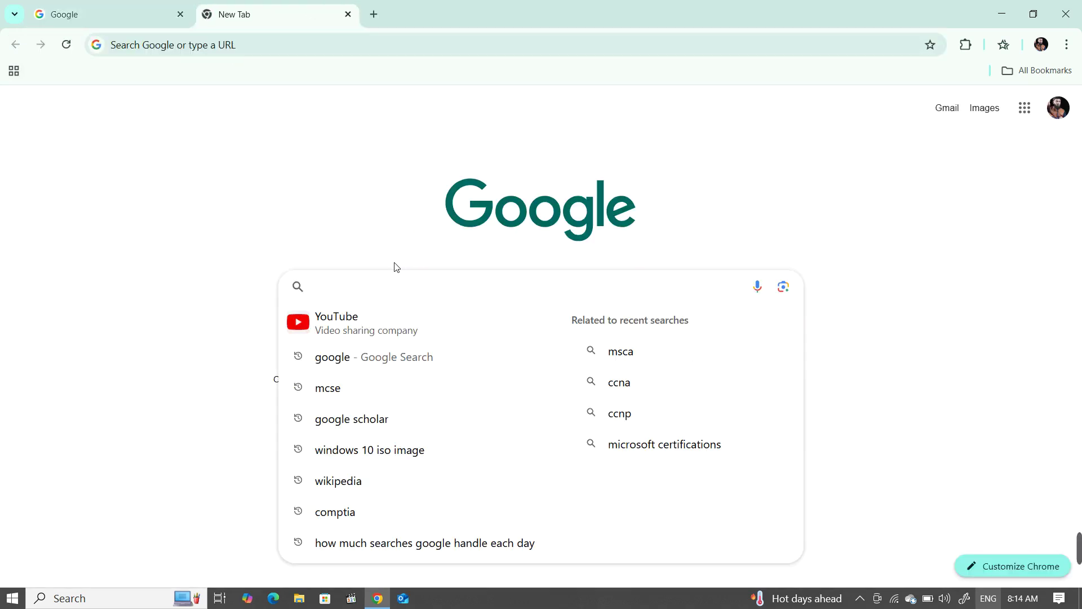
pyautogui.write('google')
pyautogui.press('Return')
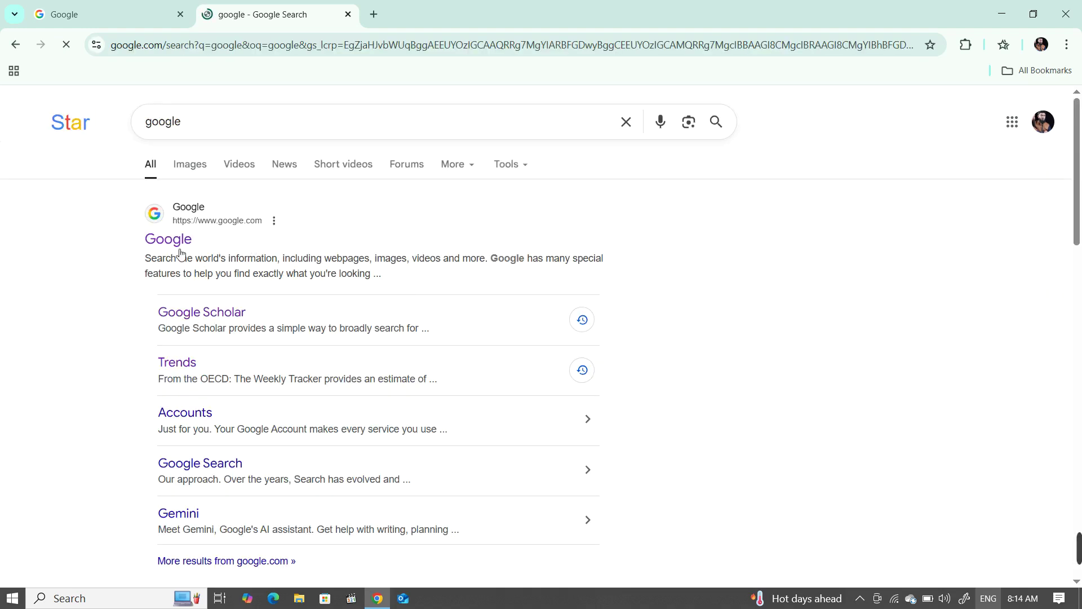
pyautogui.click(169, 240)
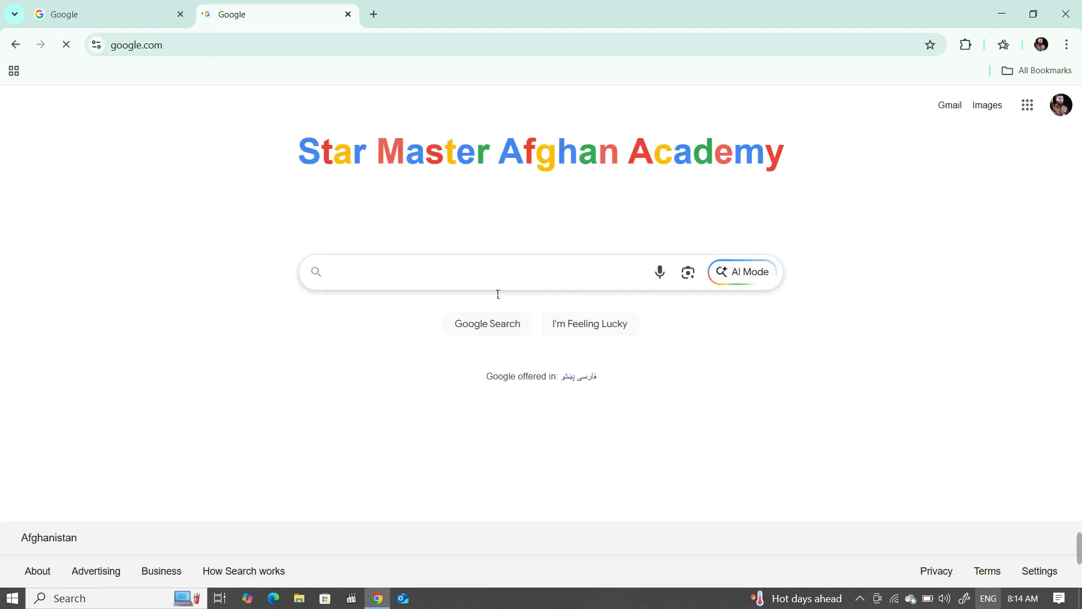
# Step: Search for "MCSE" from the English Google home page, look over the results page, and return to the home page
pyautogui.click(516, 280)
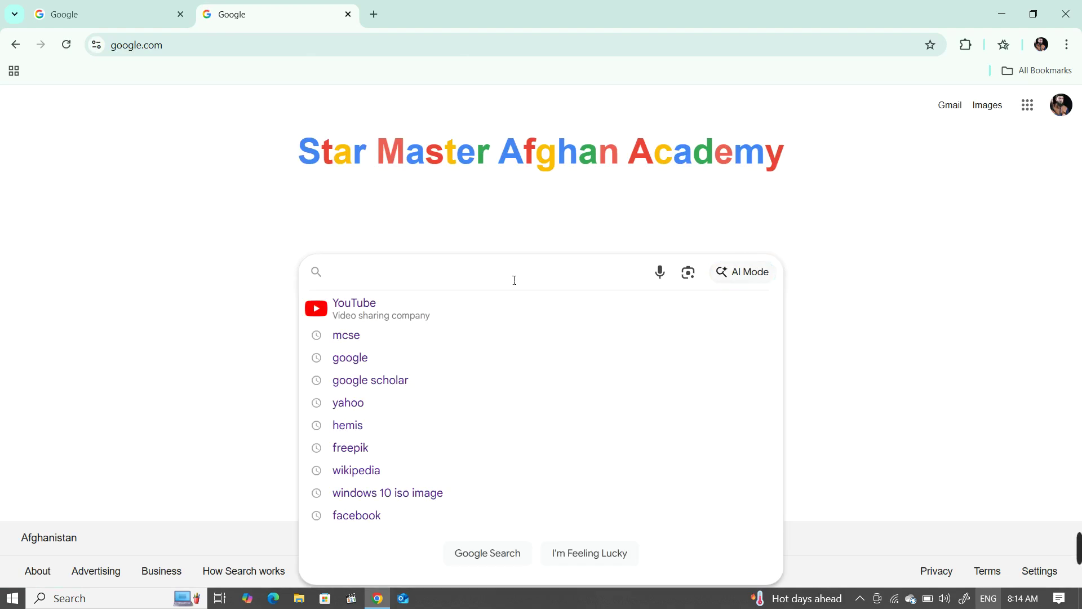
pyautogui.write('MCSE')
pyautogui.press('Return')
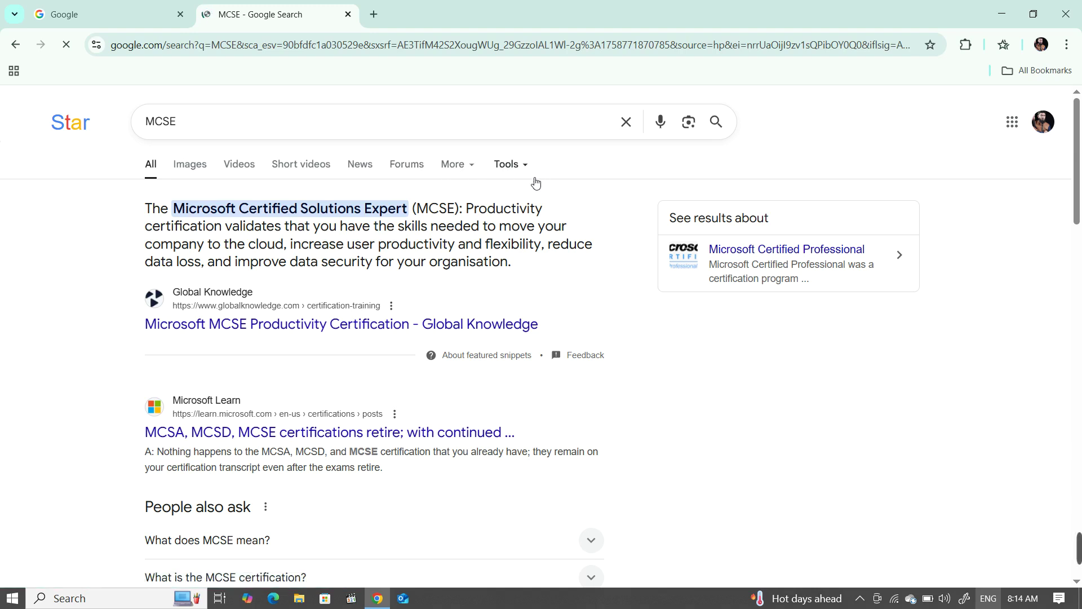
pyautogui.scroll(-15, 327, 458)
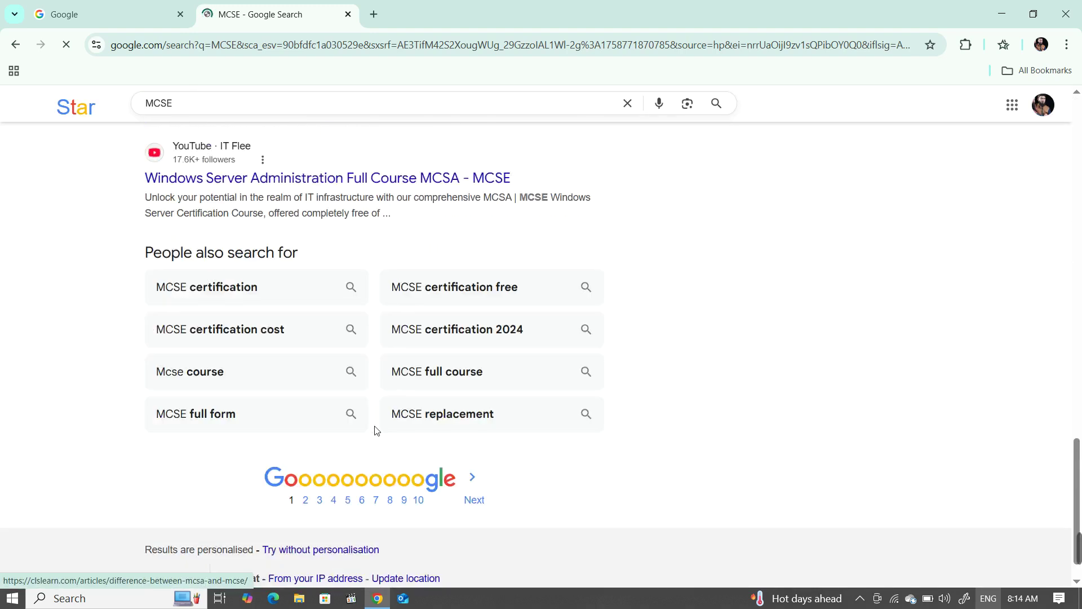
pyautogui.scroll(15, 398, 389)
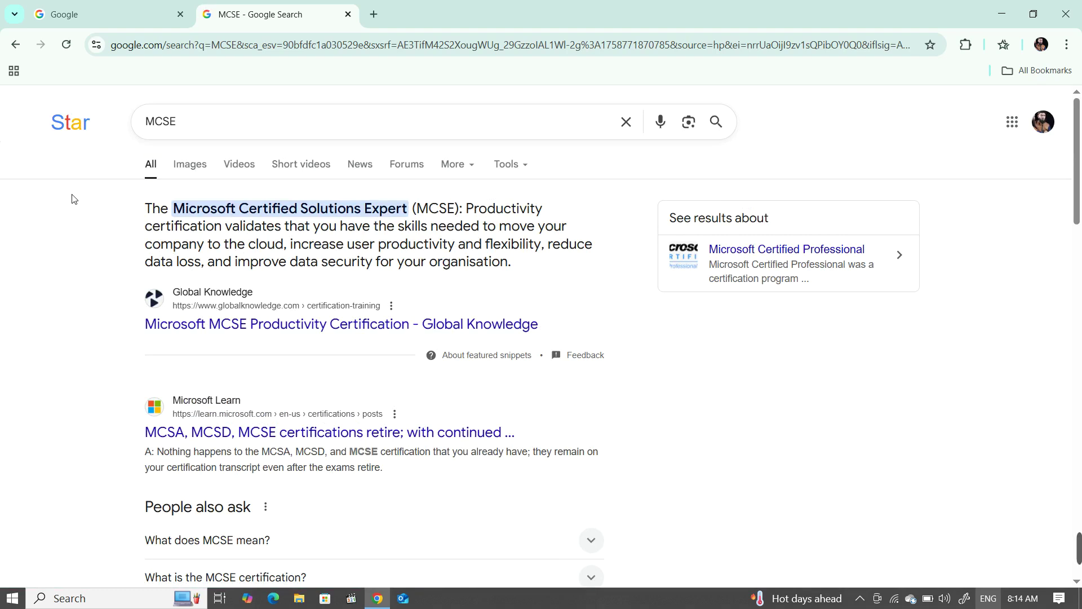
pyautogui.click(16, 45)
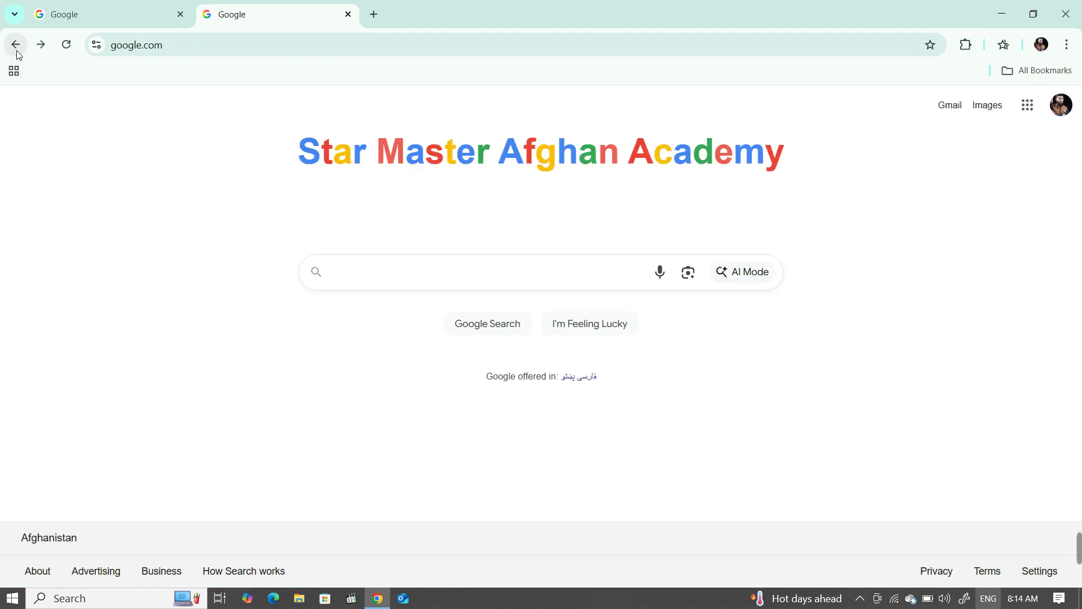